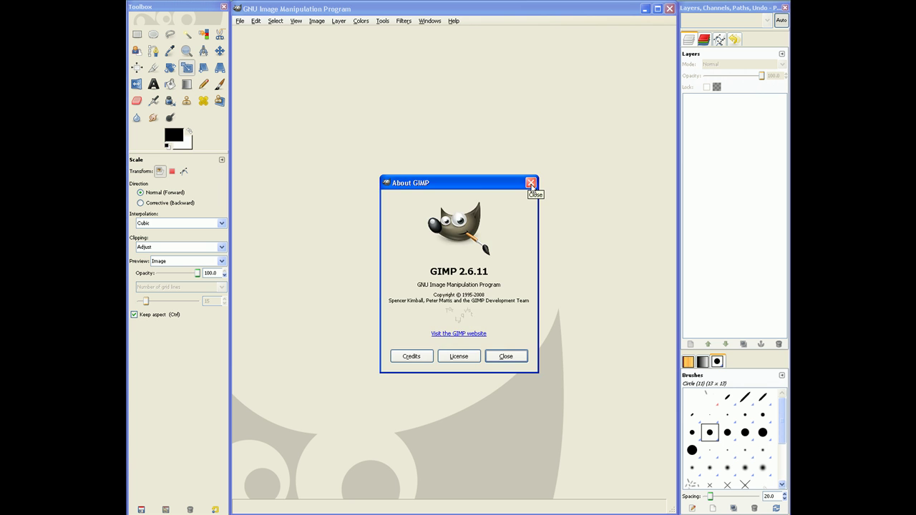
# Step: Close the About GIMP dialog to reveal the empty workspace
pyautogui.click(531, 184)
# Step: Open DSC_3463.JPG from the 104NCD40 folder in GIMP via Edit with GIMP
pyautogui.hotkey('alt', 'Tab')
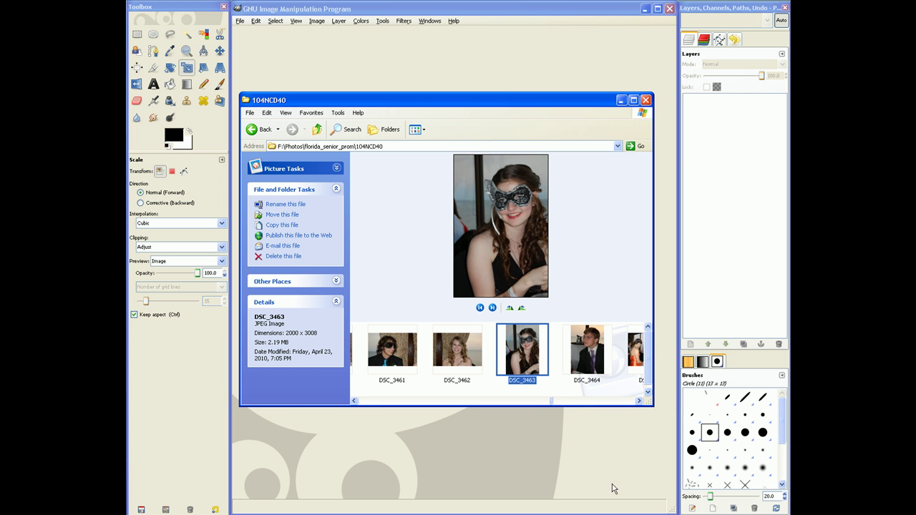
pyautogui.rightClick(537, 351)
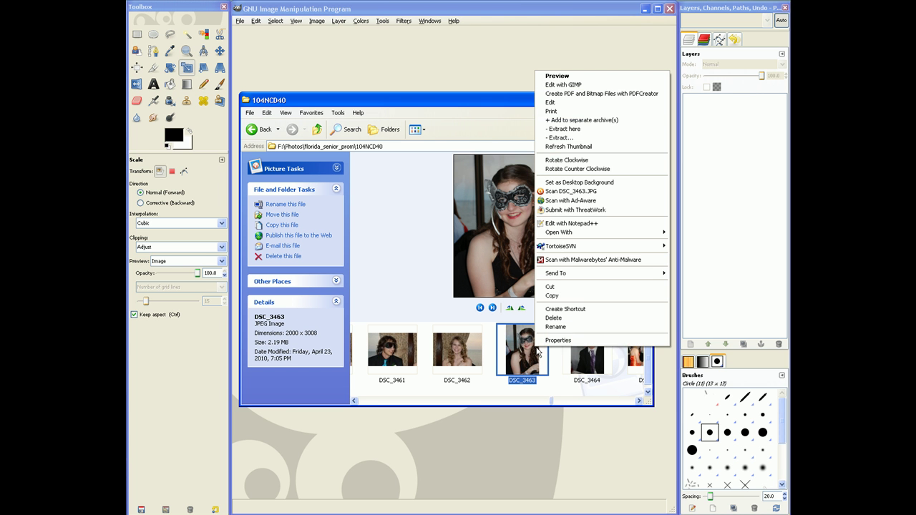
pyautogui.click(597, 86)
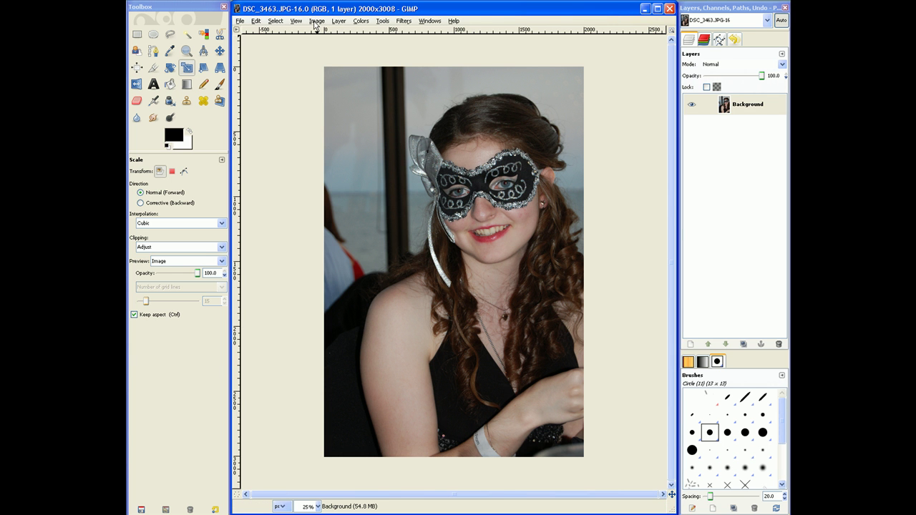
pyautogui.click(316, 21)
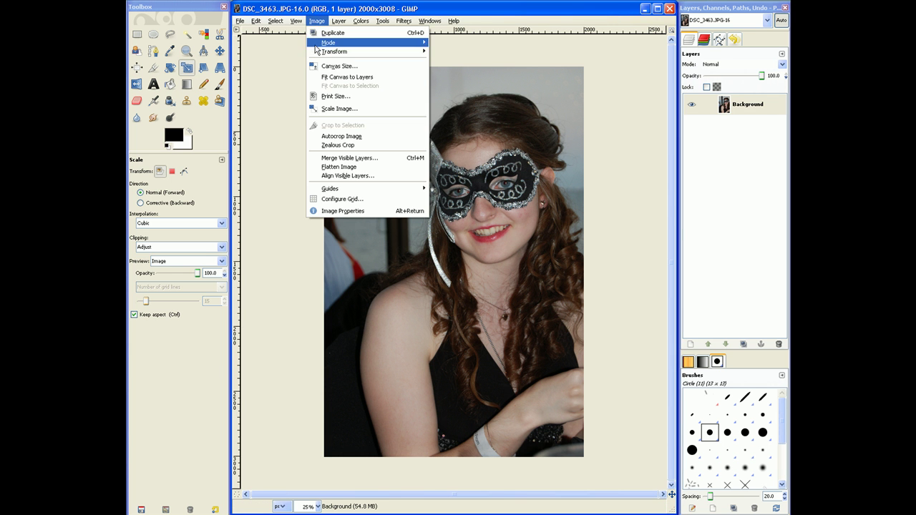
pyautogui.click(351, 109)
pyautogui.moveTo(274, 21); pyautogui.dragTo(320, 193)
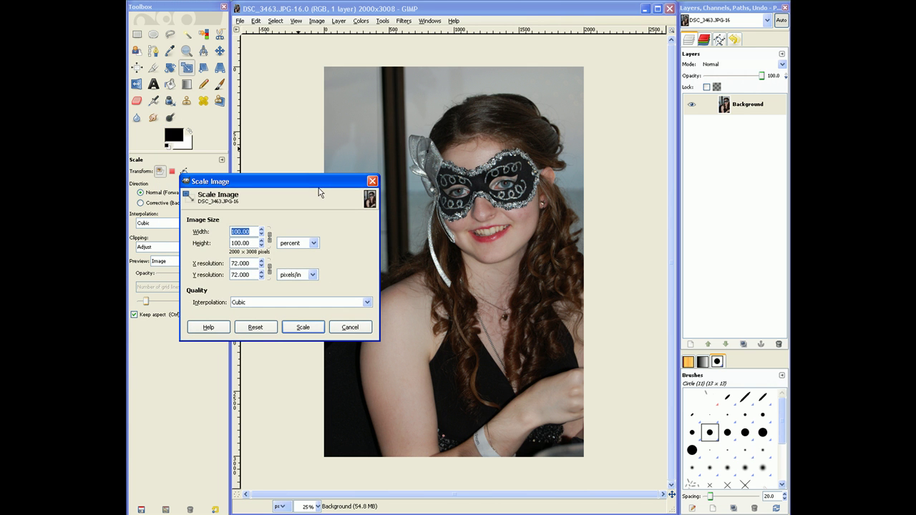
pyautogui.click(251, 232)
pyautogui.doubleClick(253, 232)
pyautogui.moveTo(256, 243); pyautogui.dragTo(229, 244)
pyautogui.click(253, 232)
pyautogui.click(256, 244)
pyautogui.moveTo(252, 232); pyautogui.dragTo(234, 230)
pyautogui.write('25')
pyautogui.click(250, 243)
pyautogui.click(312, 327)
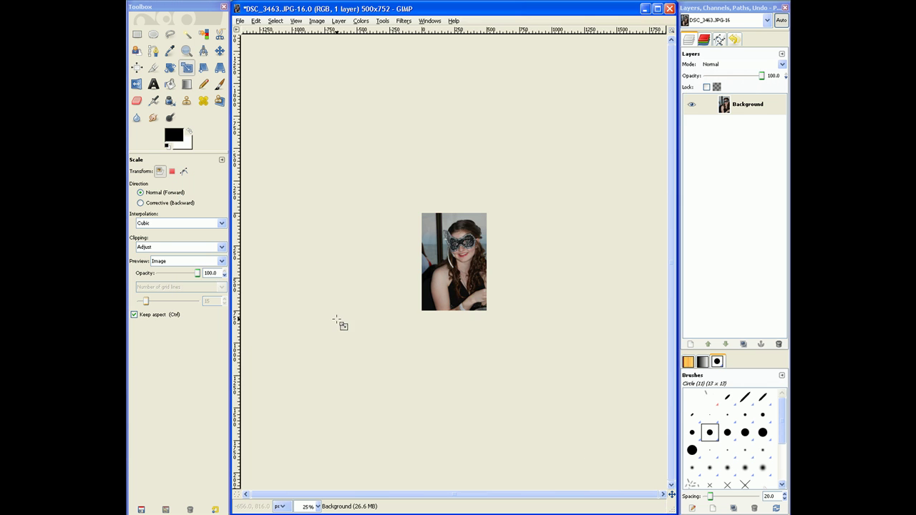
pyautogui.scroll(3, 477, 288)
pyautogui.scroll(1, 472, 281)
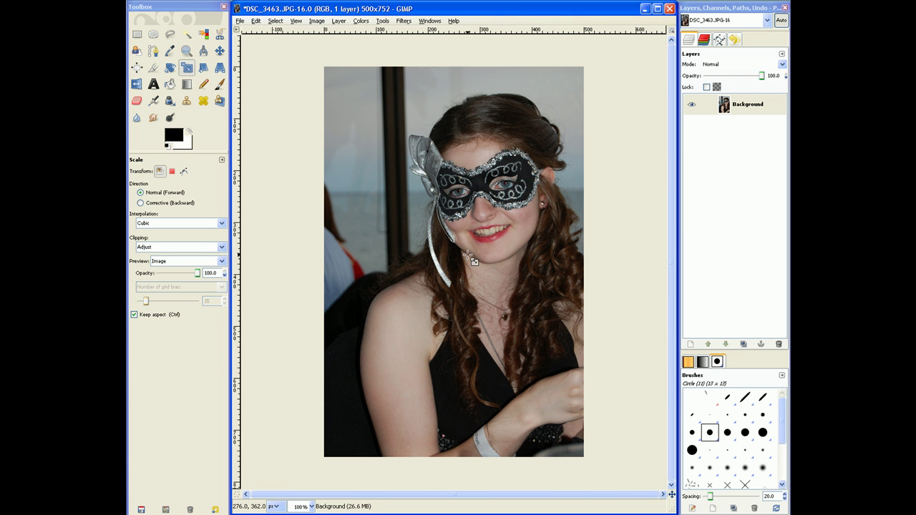
pyautogui.press('ctrl')
pyautogui.hotkey('ctrl', 'z')
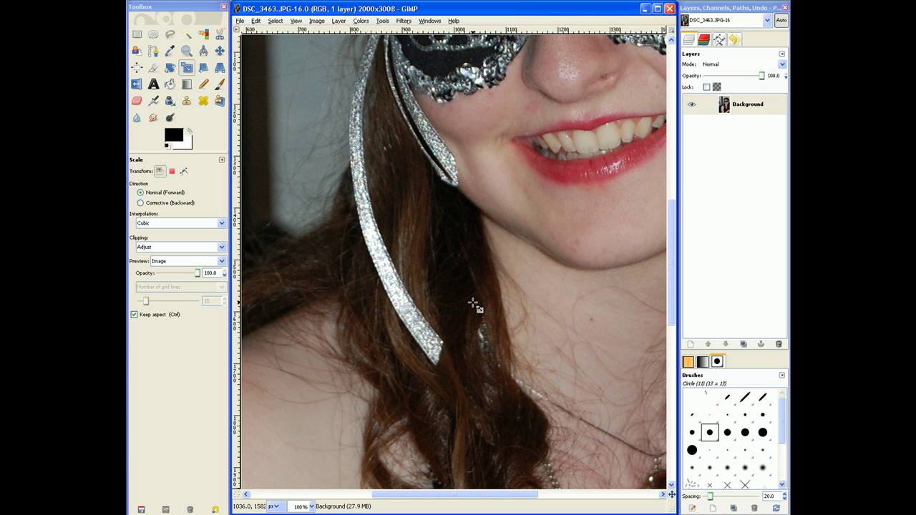
pyautogui.scroll(-4, 475, 306)
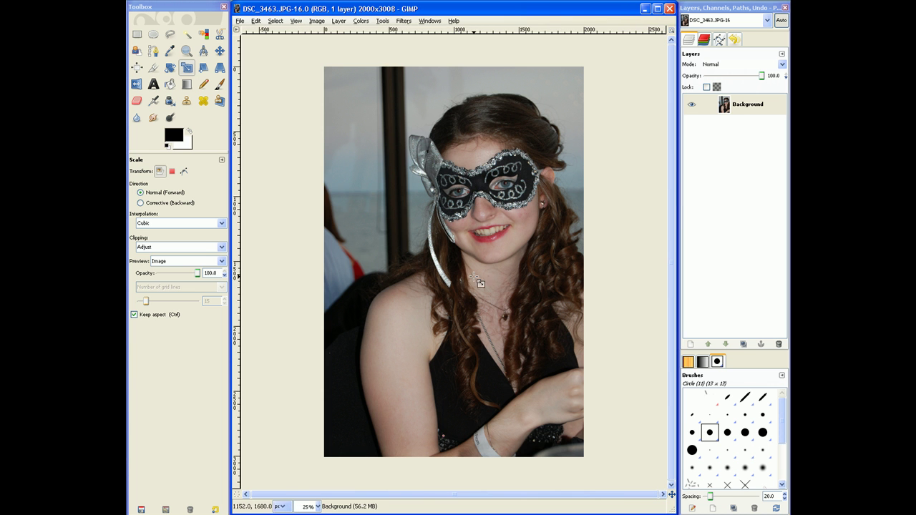
pyautogui.click(317, 21)
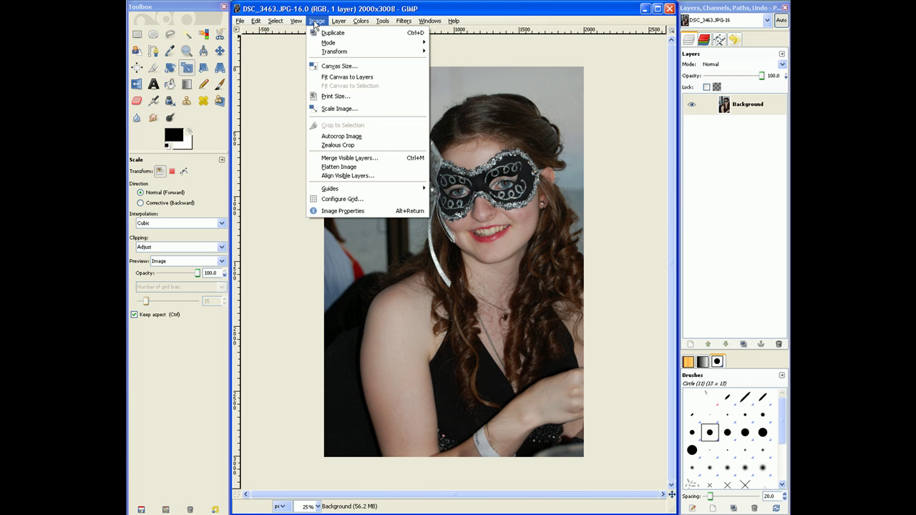
pyautogui.click(335, 111)
pyautogui.moveTo(260, 26); pyautogui.dragTo(268, 161)
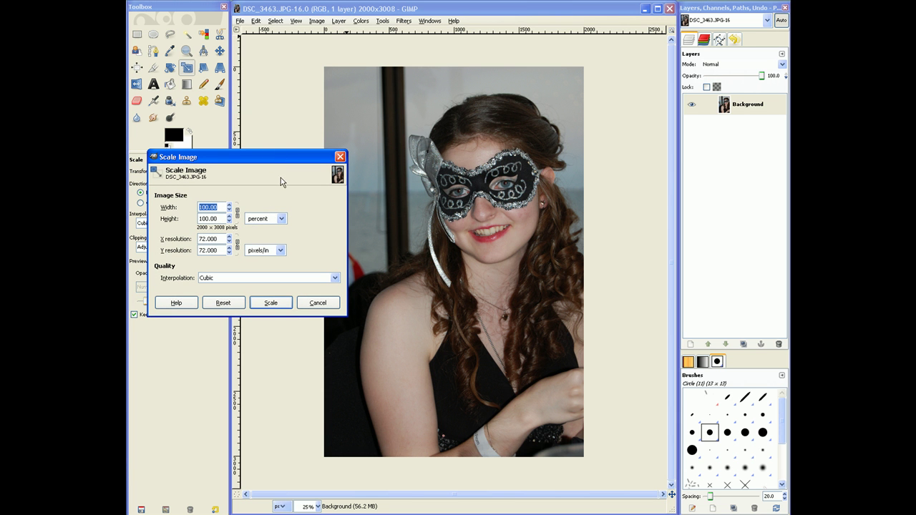
pyautogui.click(281, 219)
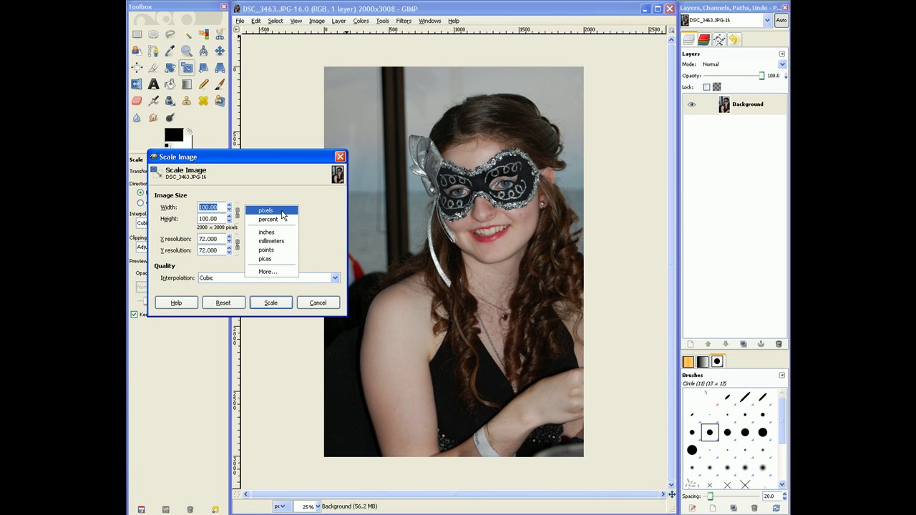
pyautogui.click(282, 212)
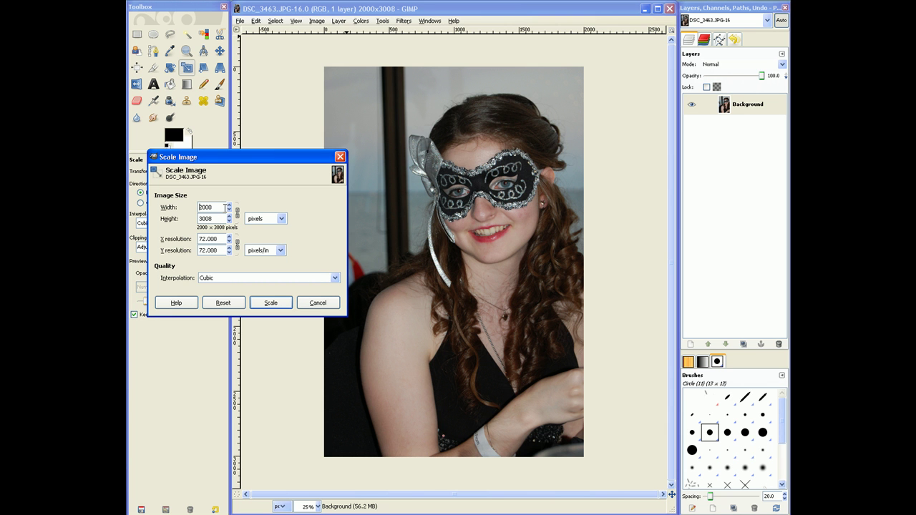
pyautogui.click(224, 219)
pyautogui.click(219, 219)
pyautogui.doubleClick(213, 219)
pyautogui.write('800')
pyautogui.press('Return')
pyautogui.click(273, 304)
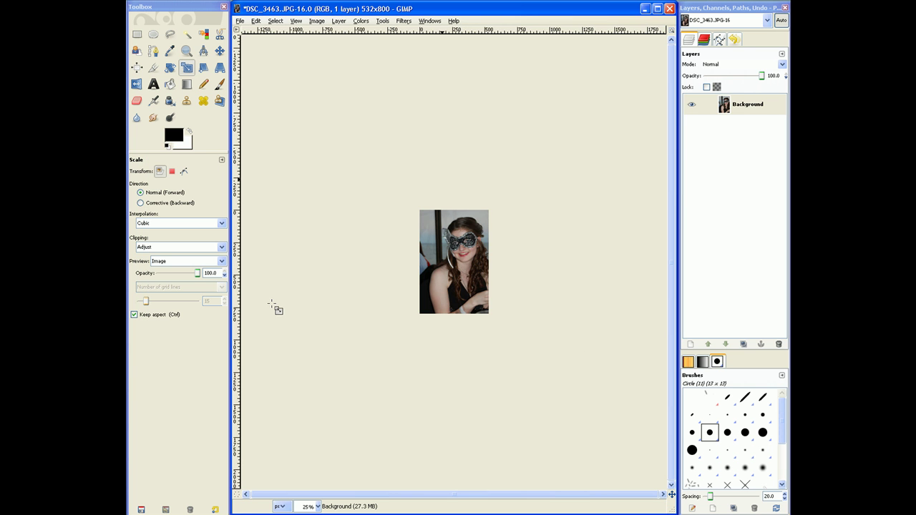
pyautogui.scroll(4, 462, 252)
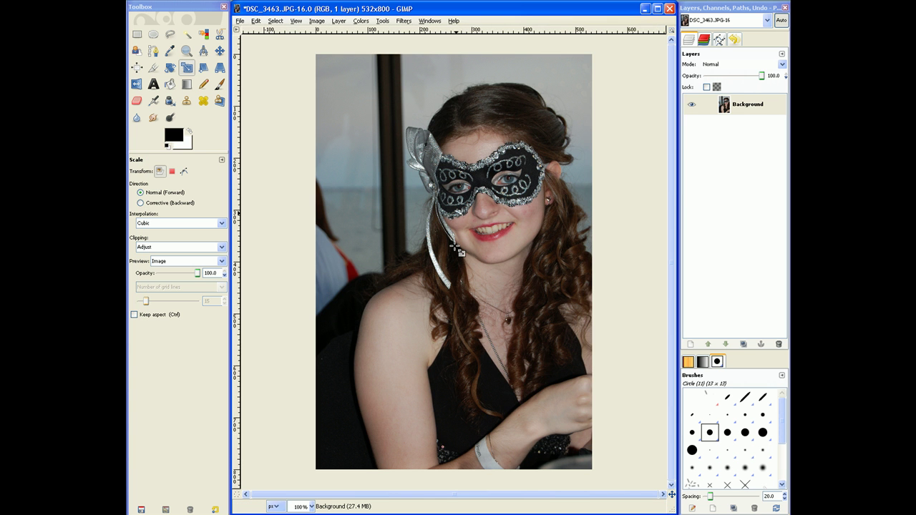
pyautogui.scroll(2, 453, 249)
pyautogui.hotkey('ctrl', 'z')
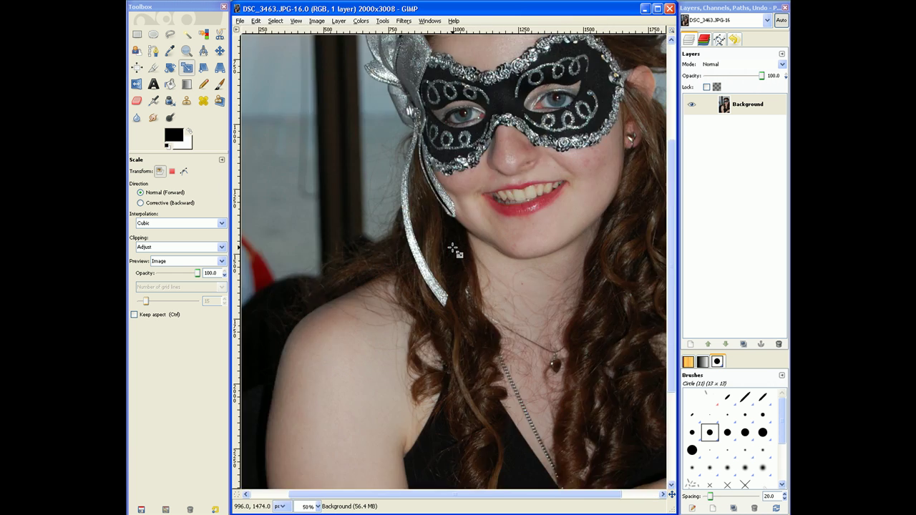
pyautogui.scroll(1, 456, 252)
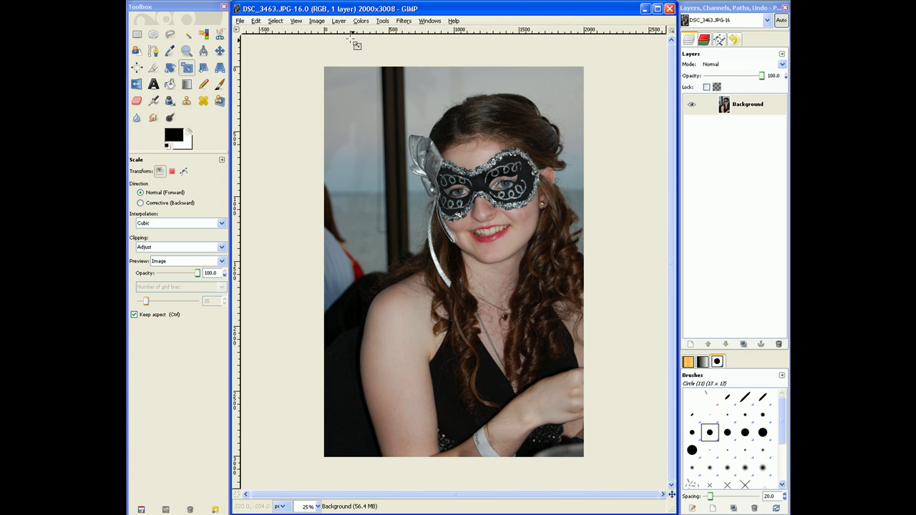
pyautogui.click(320, 21)
# Step: Scale the image unlinked to 2000x2386, then undo it back to 2000x3008
pyautogui.click(320, 21)
pyautogui.click(320, 22)
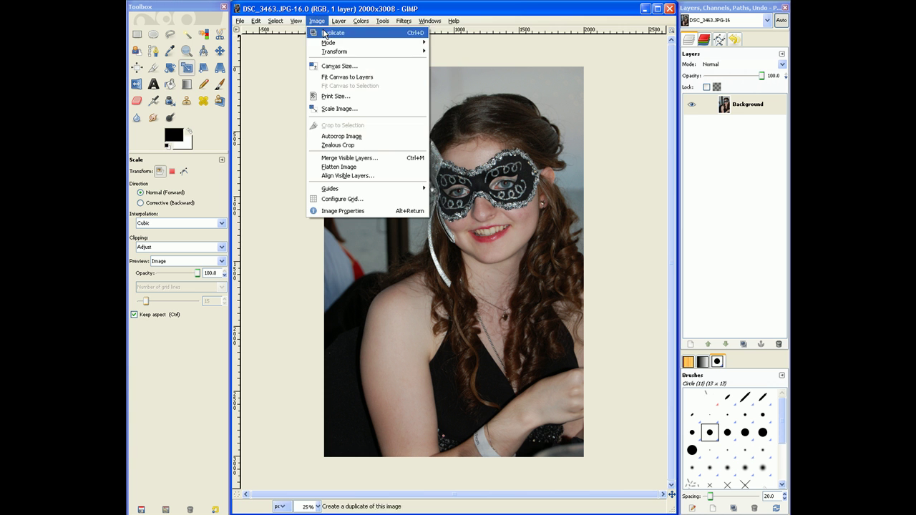
pyautogui.click(340, 108)
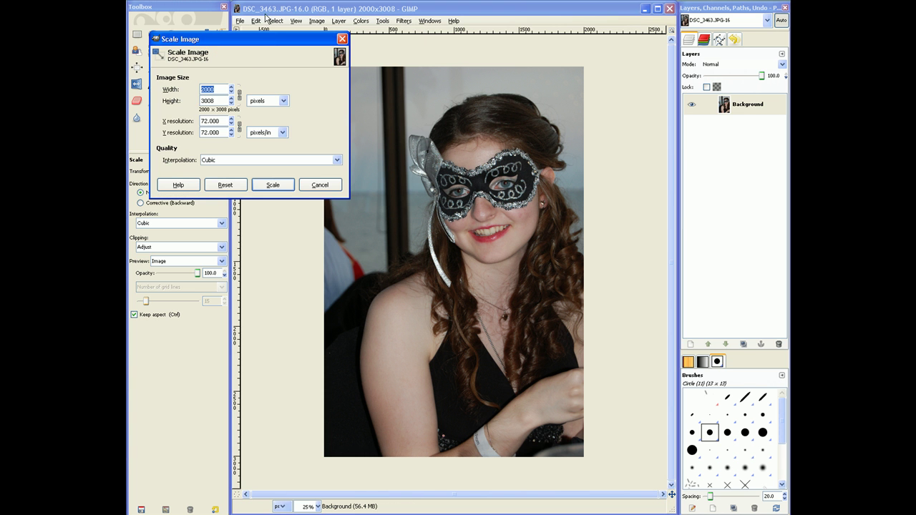
pyautogui.moveTo(262, 40); pyautogui.dragTo(269, 136)
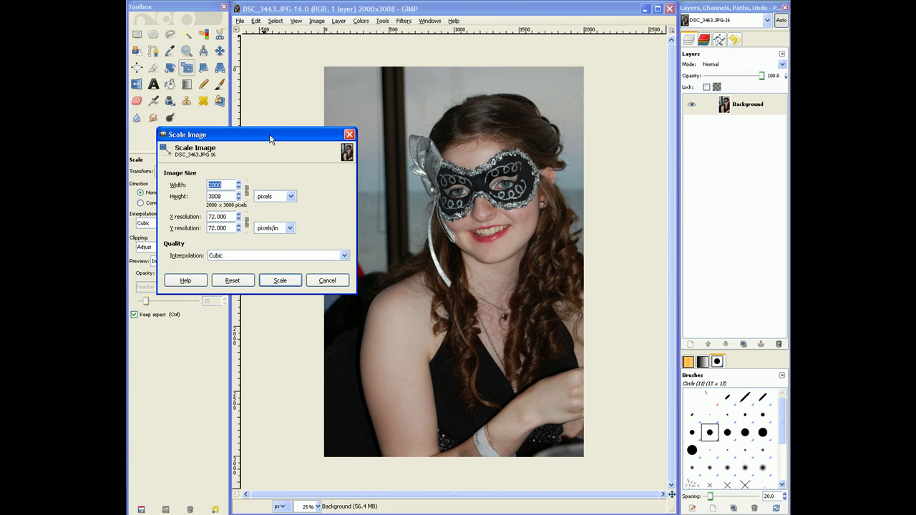
pyautogui.click(248, 195)
pyautogui.click(239, 200)
pyautogui.moveTo(239, 200); pyautogui.dragTo(239, 200)
pyautogui.click(224, 185)
pyautogui.click(280, 280)
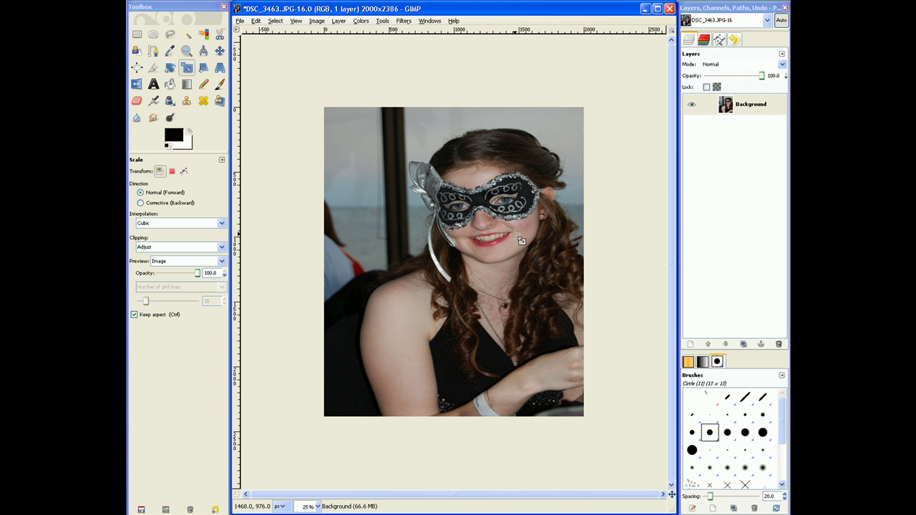
pyautogui.hotkey('ctrl', 'z')
# Step: In Scale Image, try height 800 px in pixels, then reset sizes to 2000x3008
pyautogui.click(317, 20)
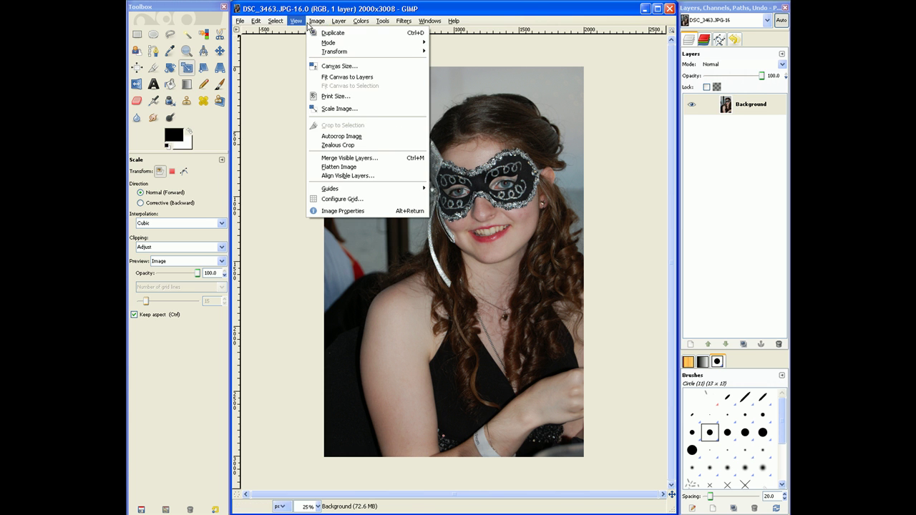
pyautogui.click(353, 109)
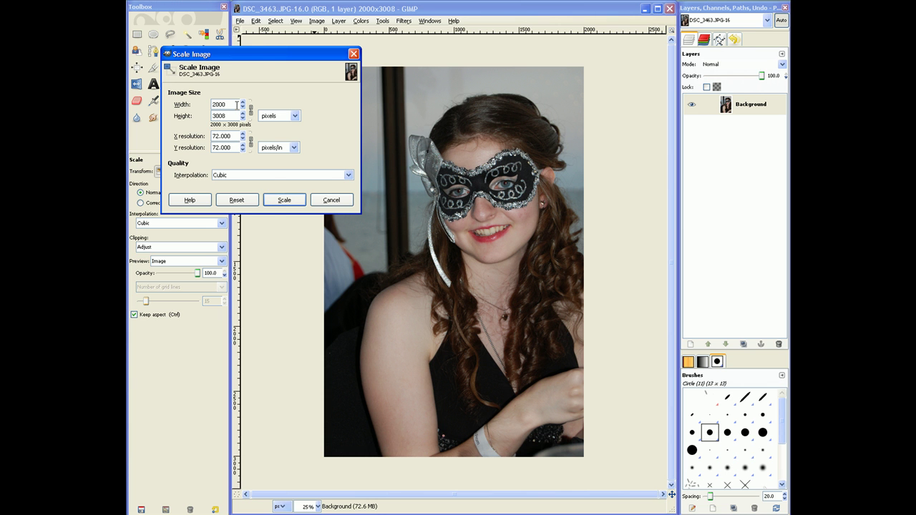
pyautogui.moveTo(262, 57); pyautogui.dragTo(255, 119)
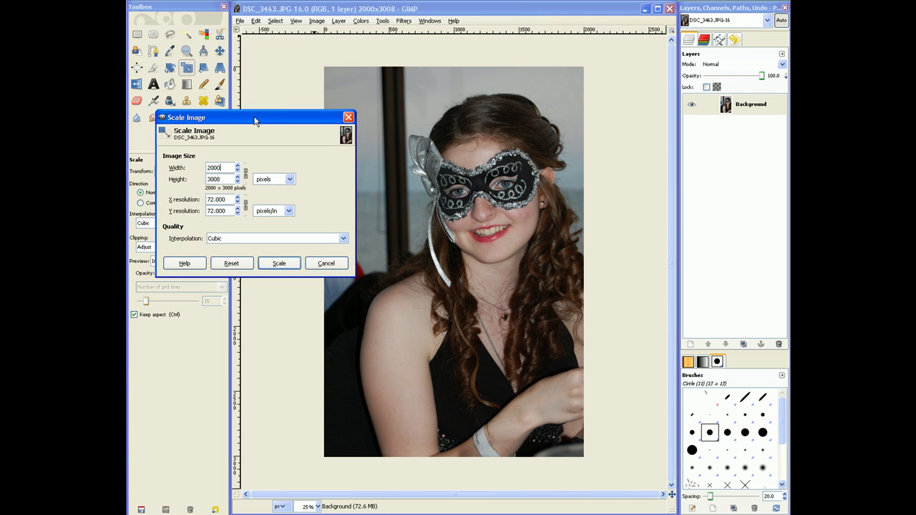
pyautogui.click(229, 178)
pyautogui.moveTo(229, 167); pyautogui.dragTo(210, 169)
pyautogui.click(289, 181)
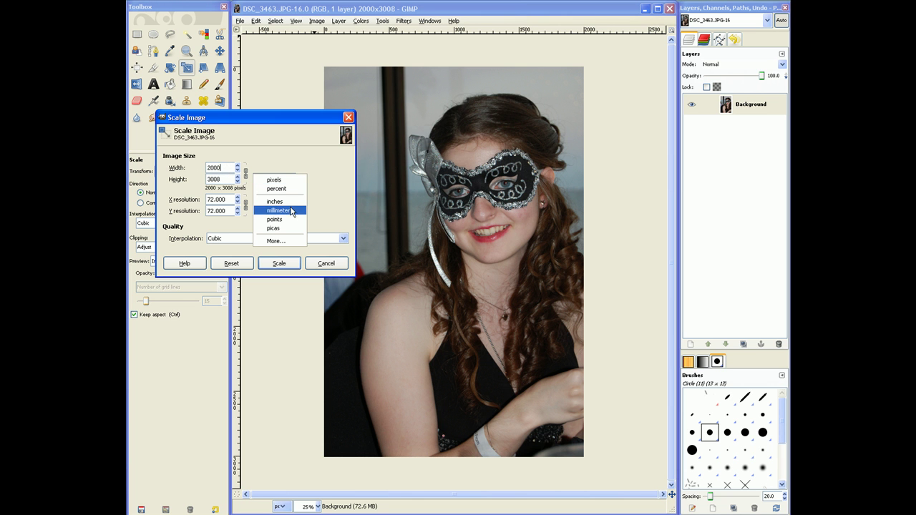
pyautogui.click(285, 166)
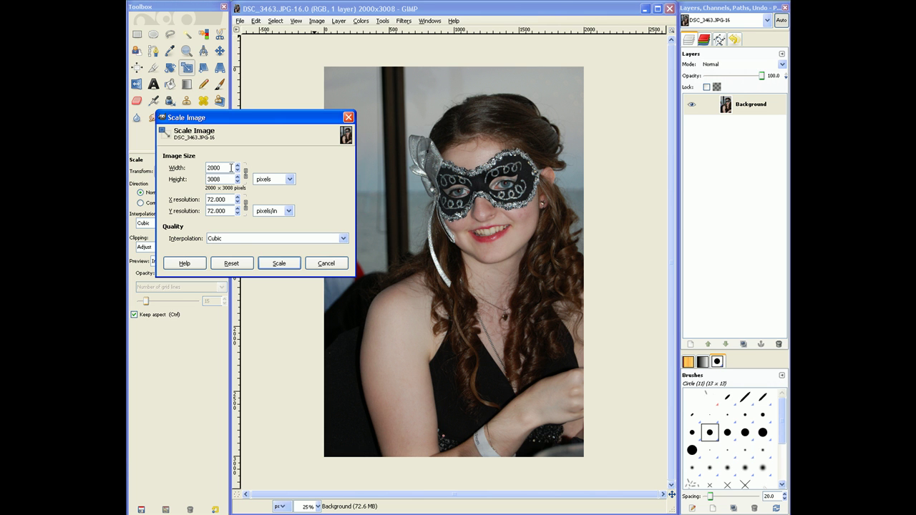
pyautogui.moveTo(232, 175); pyautogui.dragTo(195, 177)
pyautogui.write('800')
pyautogui.press('Tab')
pyautogui.click(231, 264)
# Step: Set height to 800 px with the chain linked and scale the photo to 532x800
pyautogui.doubleClick(207, 176)
pyautogui.write('800')
pyautogui.doubleClick(215, 178)
pyautogui.write('800')
pyautogui.click(279, 263)
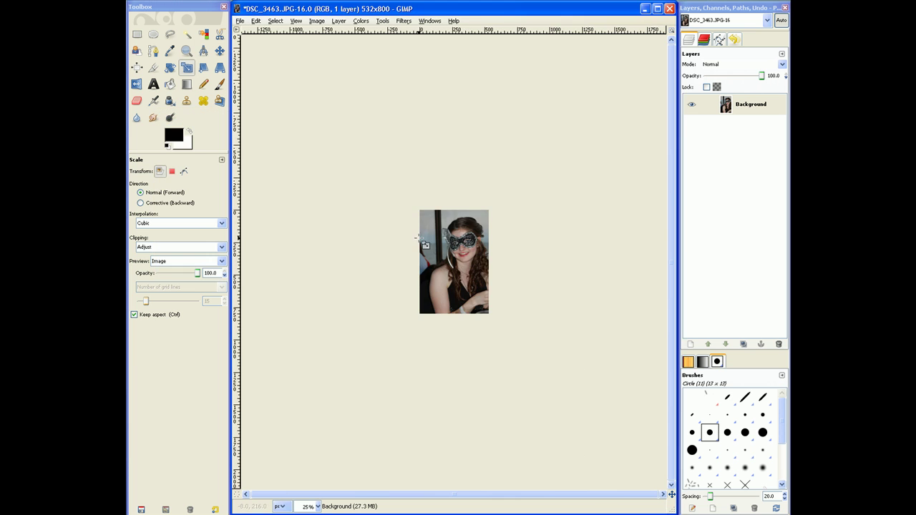
pyautogui.scroll(5, 493, 237)
pyautogui.scroll(-1, 449, 166)
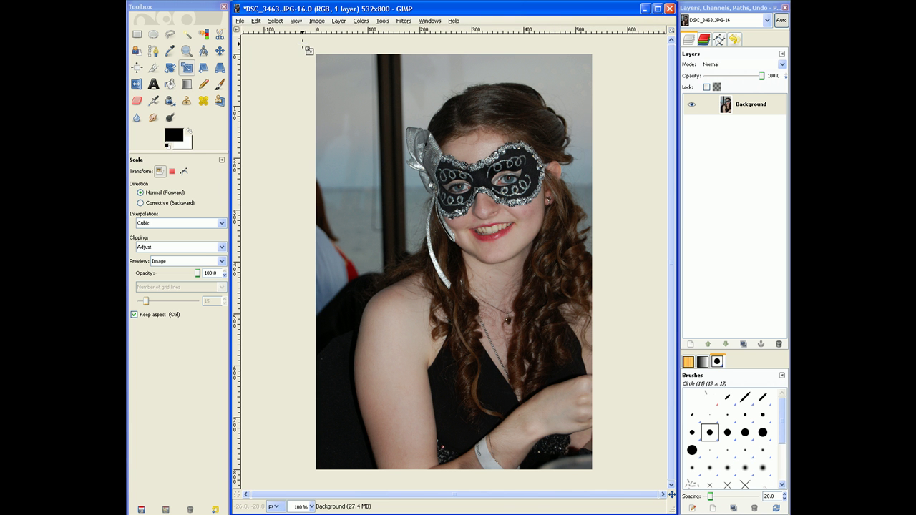
# Step: Save As with the file name changed to DSC_3463_800x600.JPG
pyautogui.click(241, 22)
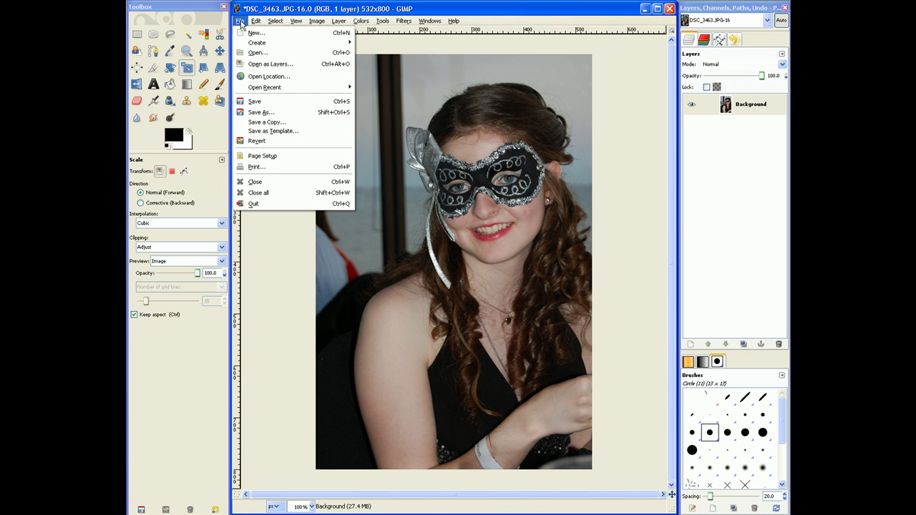
pyautogui.click(262, 113)
pyautogui.moveTo(450, 208); pyautogui.dragTo(229, 172)
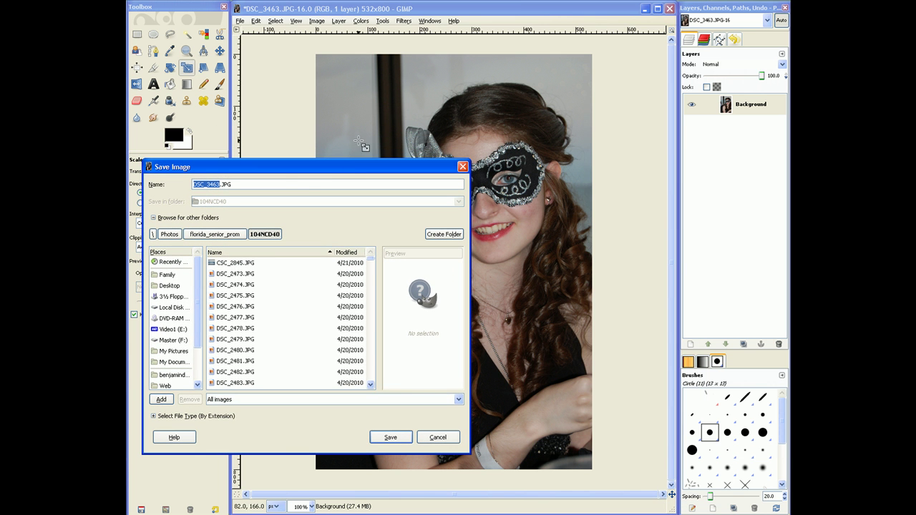
pyautogui.click(277, 184)
pyautogui.moveTo(256, 172)
pyautogui.mouseDown()
pyautogui.moveTo(282, 222)
pyautogui.moveTo(269, 172)
pyautogui.mouseUp()
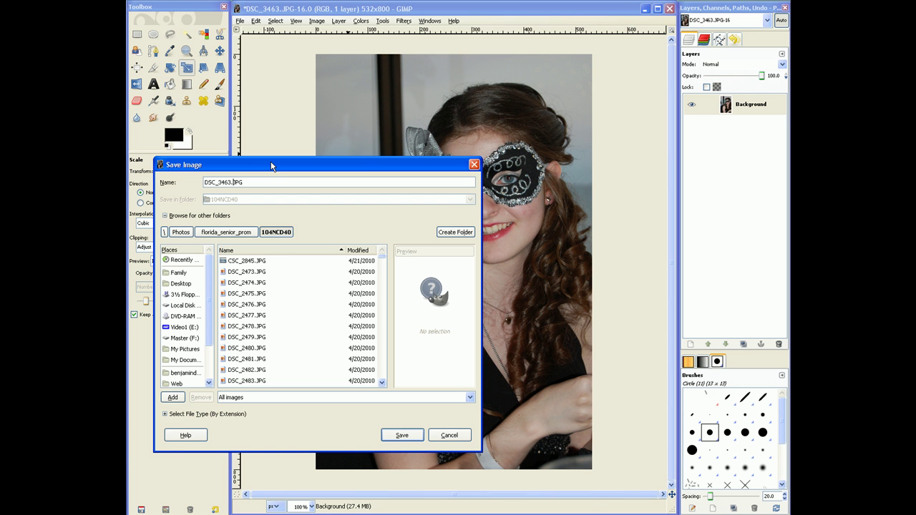
pyautogui.click(231, 184)
pyautogui.write('_')
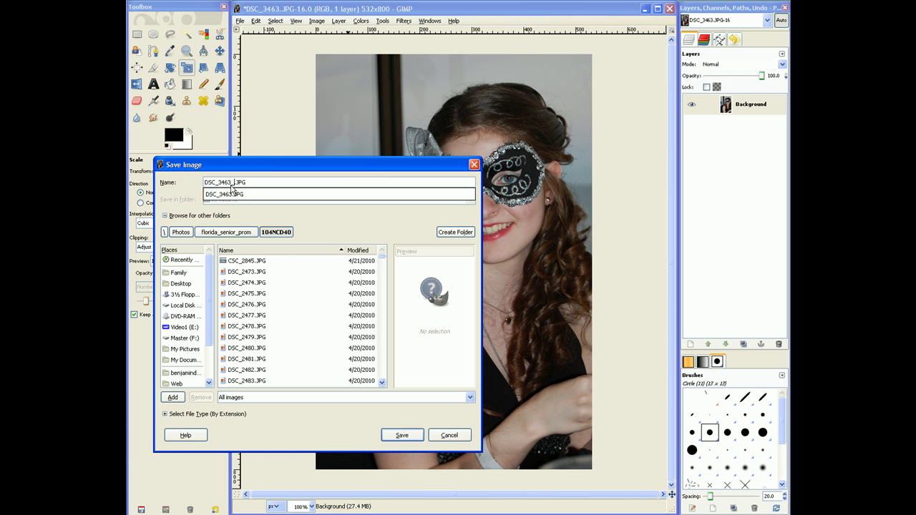
pyautogui.write('800x600')
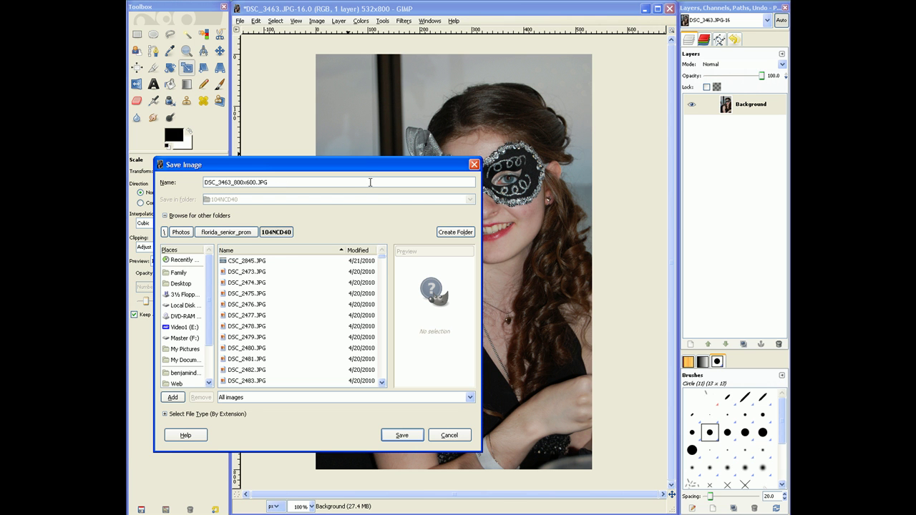
pyautogui.press('Return')
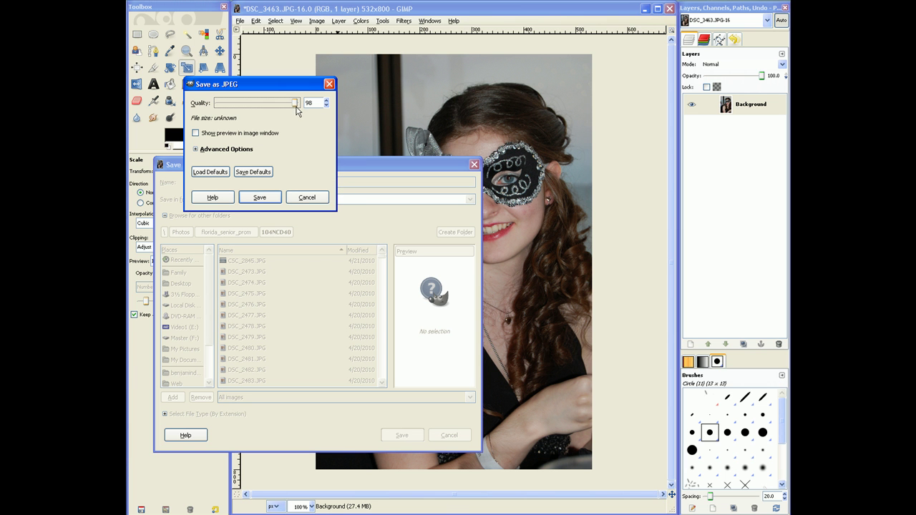
# Step: Set JPEG quality to 100 and save the copy
pyautogui.moveTo(295, 108); pyautogui.dragTo(304, 105)
pyautogui.moveTo(302, 93); pyautogui.dragTo(303, 93)
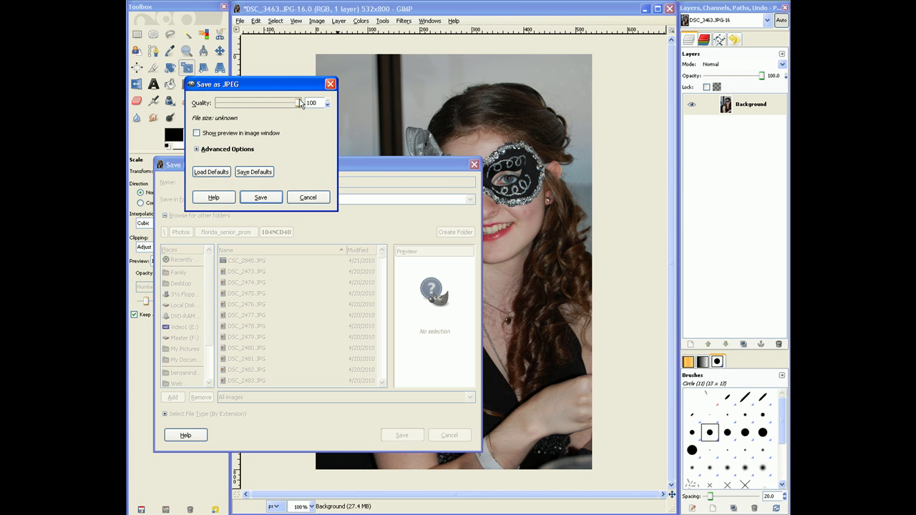
pyautogui.click(260, 197)
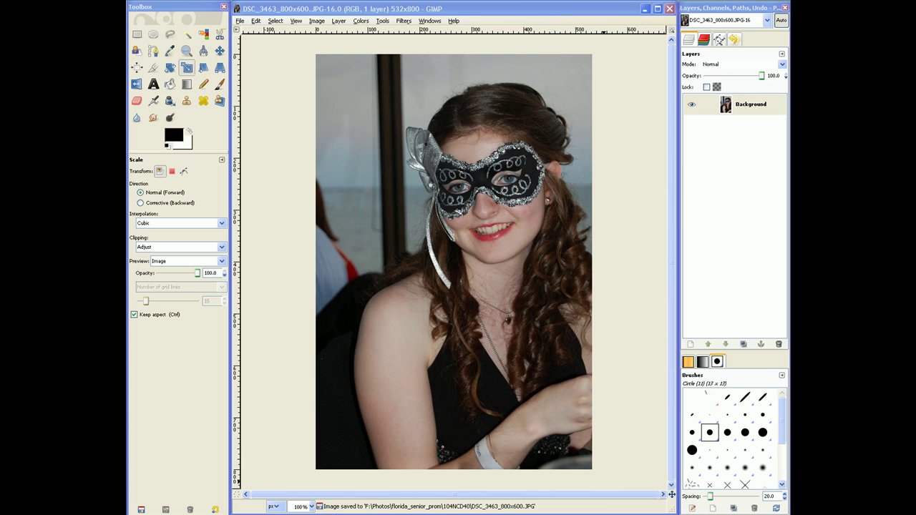
# Step: Open DSC_3463_800x600 from Explorer in Windows Picture and Fax Viewer
pyautogui.hotkey('alt', 'Tab')
pyautogui.moveTo(553, 402); pyautogui.dragTo(641, 404)
pyautogui.doubleClick(629, 374)
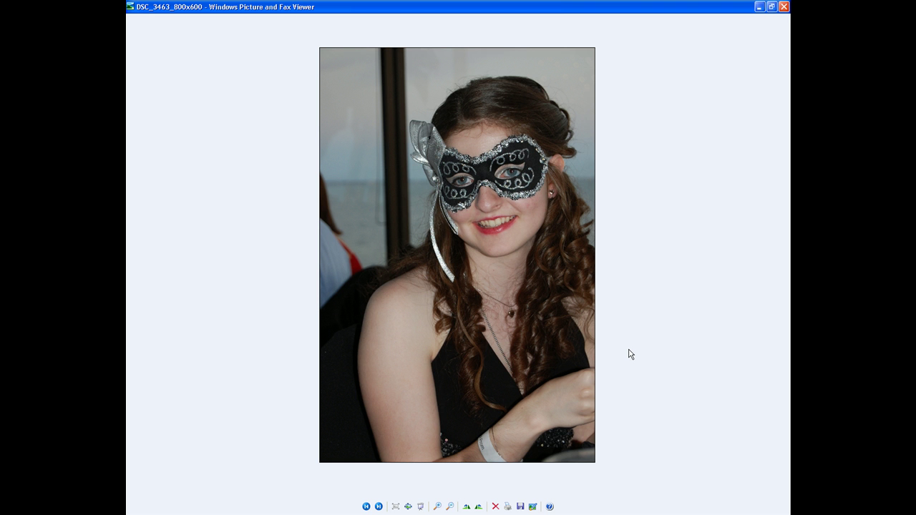